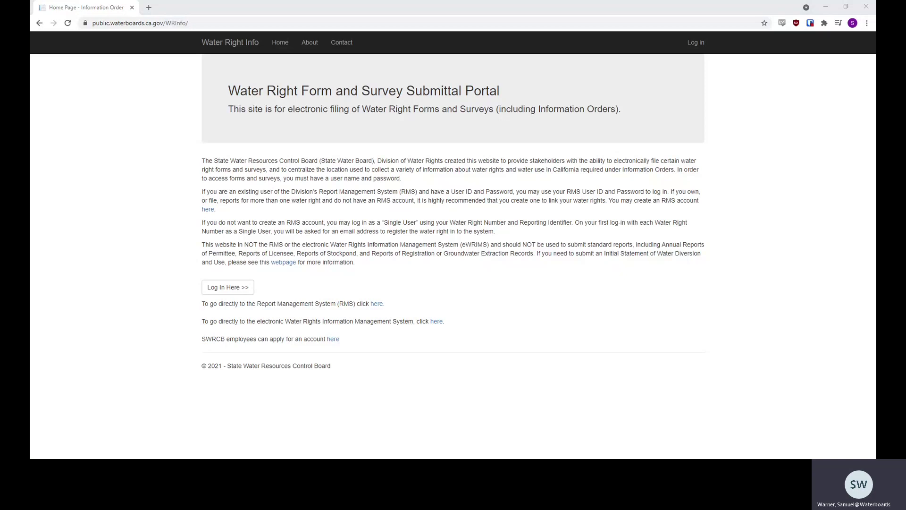
Log in to Water Right Info with the water right number and masked reporting identifier.
{"action": "left_click", "coordinate": [399, 296]}
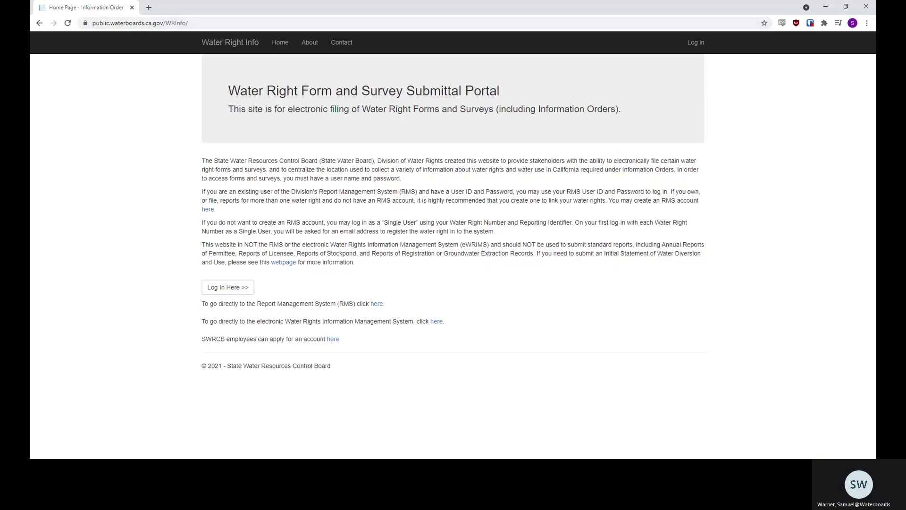
{"action": "left_click", "coordinate": [239, 293]}
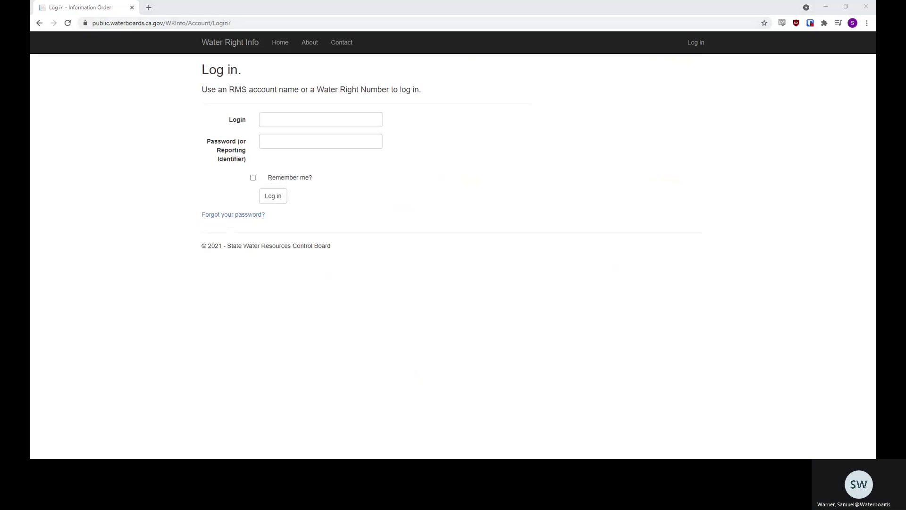
{"action": "left_click", "coordinate": [320, 120]}
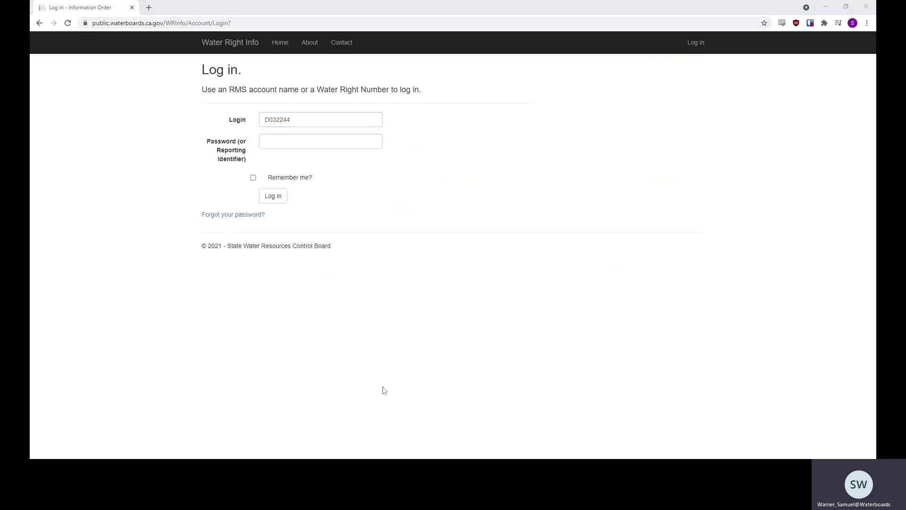
{"action": "left_click", "coordinate": [320, 141]}
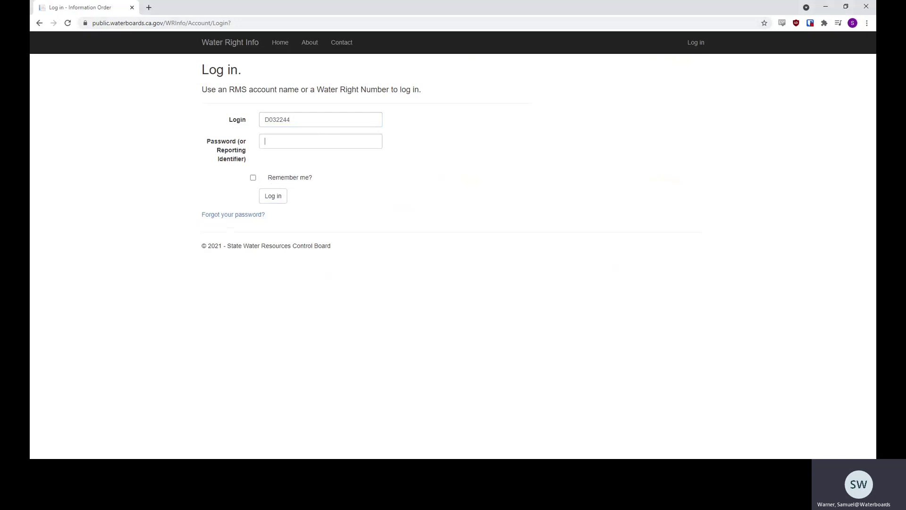
{"action": "type", "text": "•••"}
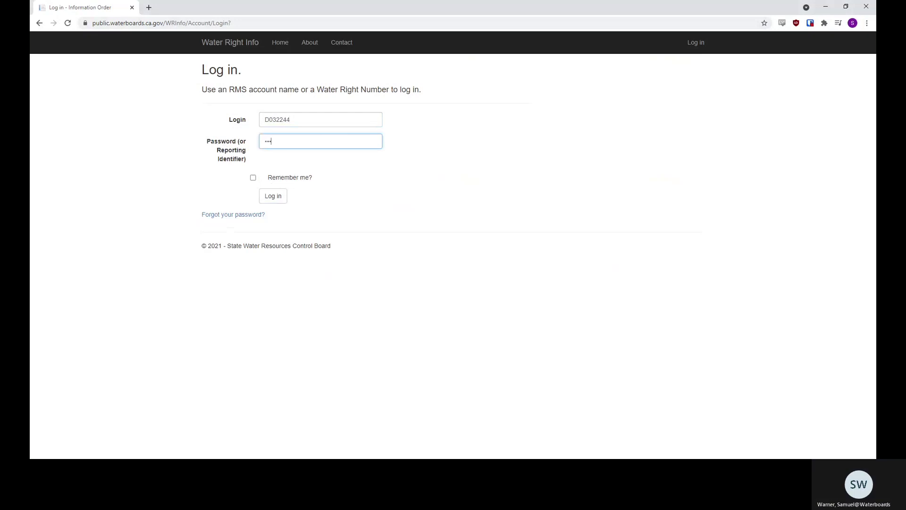
{"action": "key", "text": "alt+Tab"}
{"action": "type", "text": "•••"}
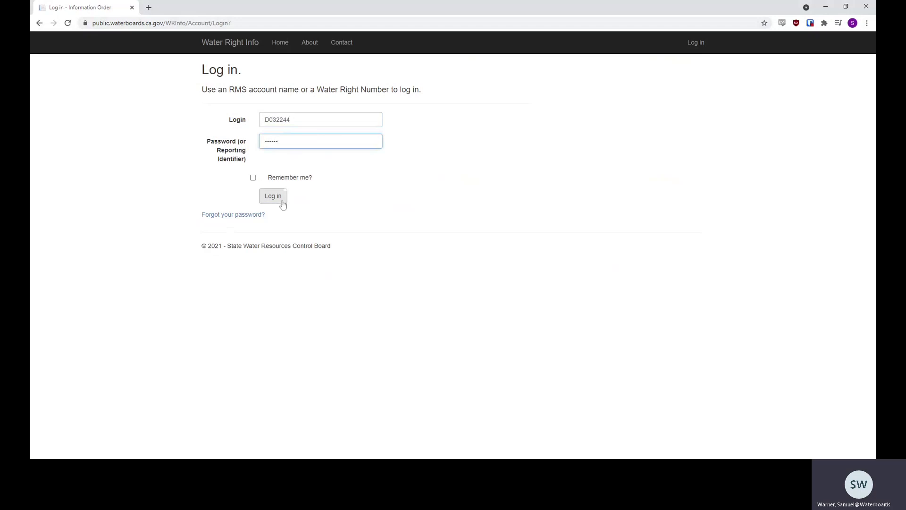
{"action": "left_click", "coordinate": [279, 200]}
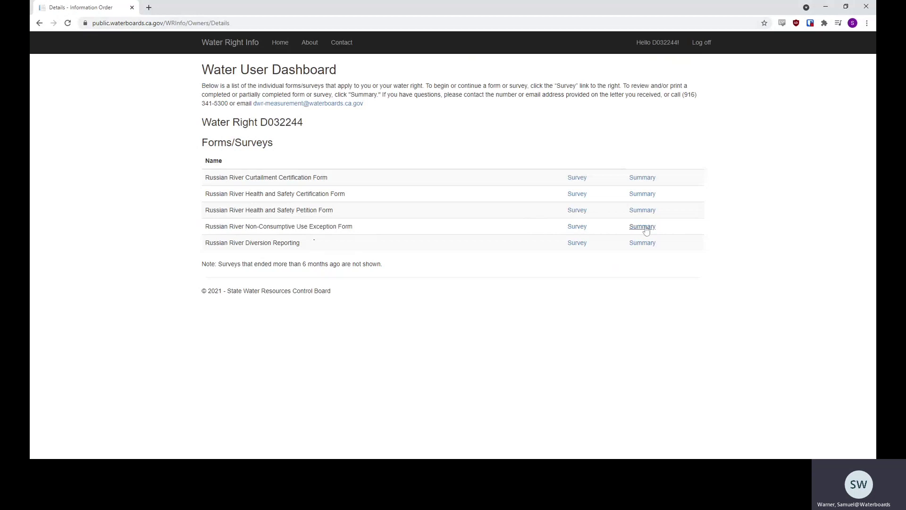
Open the Russian River Non-Consumptive Use Exception Form survey and advance past its Introduction.
{"action": "left_click", "coordinate": [645, 228]}
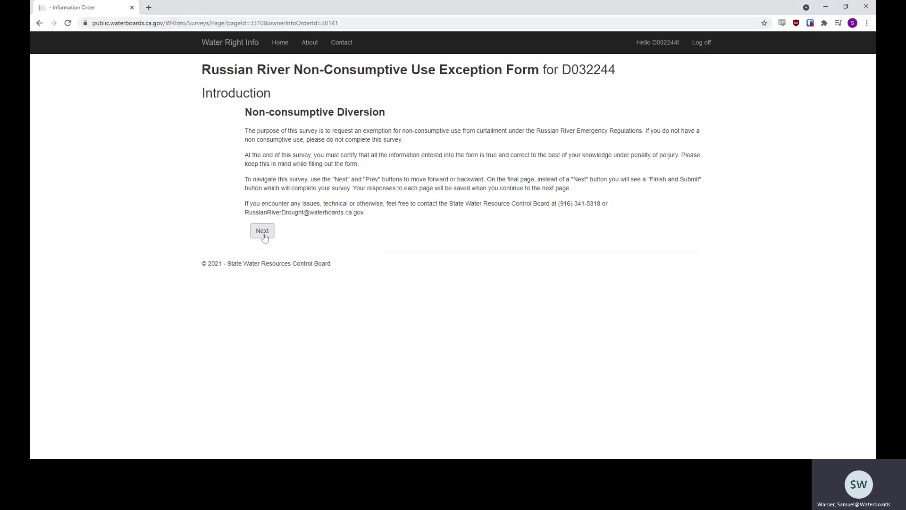
{"action": "left_click", "coordinate": [263, 235]}
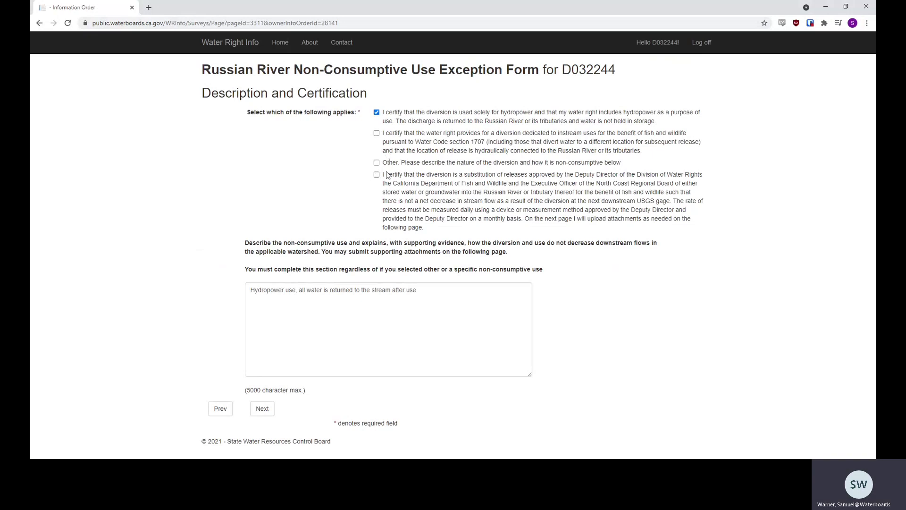
Keep the hydropower certification ticked and continue to the Attachments page.
{"action": "double_click", "coordinate": [390, 114]}
{"action": "left_click_drag", "start_coordinate": [396, 121], "coordinate": [393, 122]}
{"action": "left_click", "coordinate": [393, 123]}
{"action": "double_click", "coordinate": [395, 116]}
{"action": "left_click", "coordinate": [260, 409]}
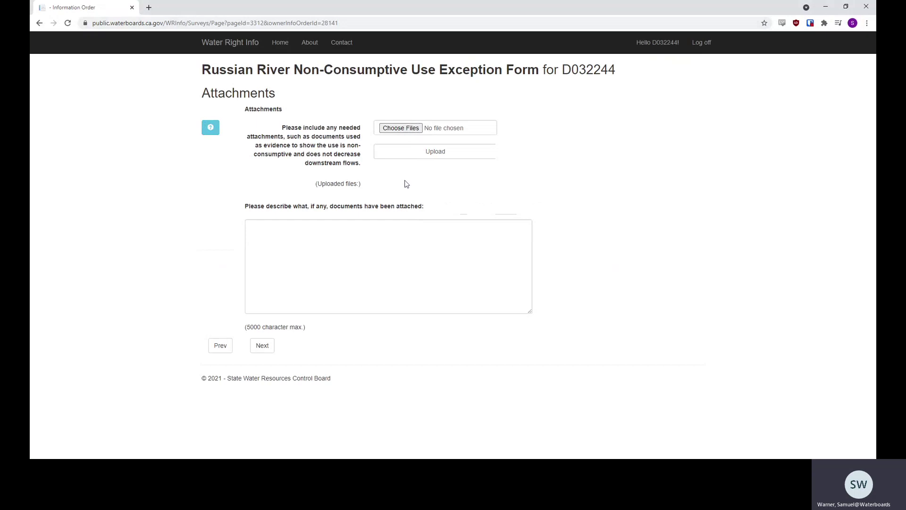
Leave attachments empty, then confirm signer name, relationship 'Right Holder' and perjury certification.
{"action": "left_click", "coordinate": [396, 248]}
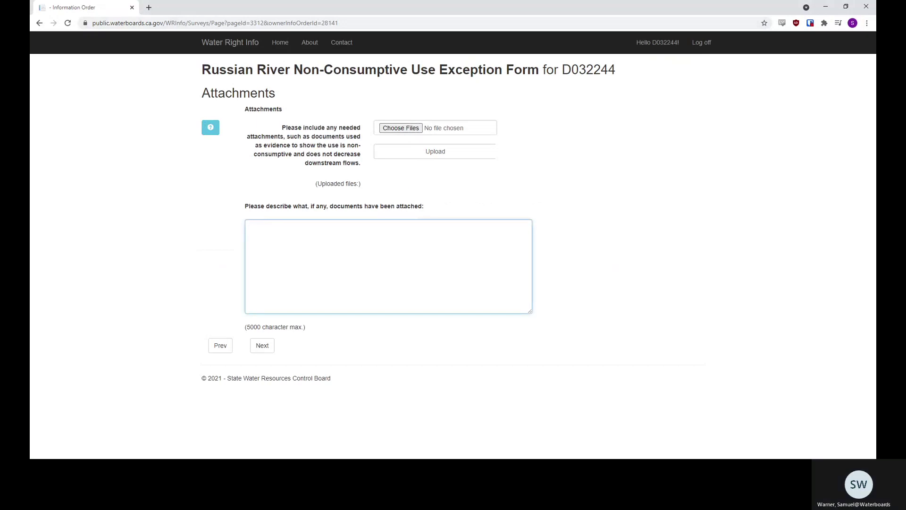
{"action": "left_click", "coordinate": [262, 346]}
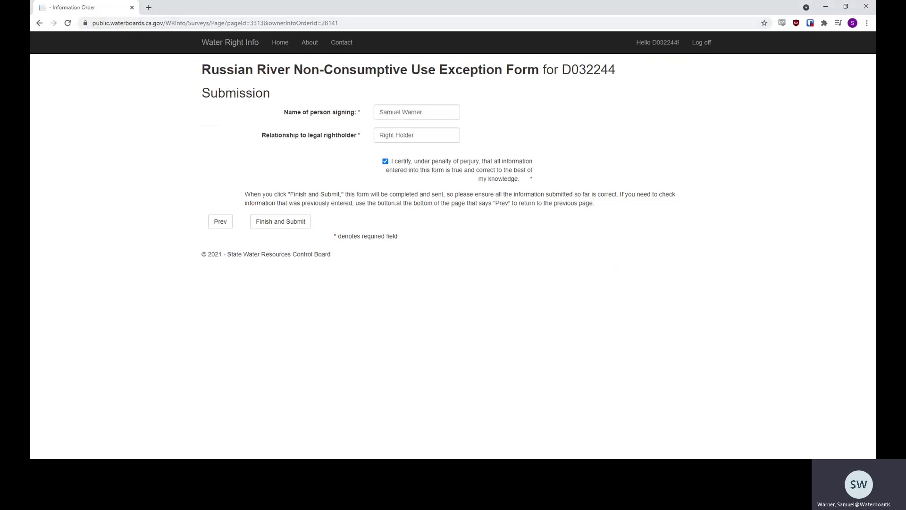
{"action": "left_click", "coordinate": [425, 113]}
{"action": "left_click", "coordinate": [415, 135]}
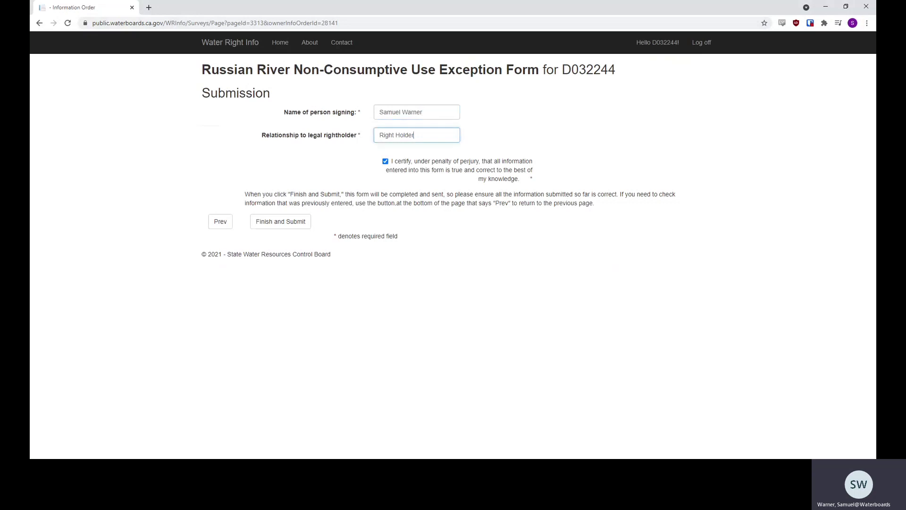
{"action": "left_click", "coordinate": [423, 112]}
{"action": "left_click", "coordinate": [415, 135]}
{"action": "left_click", "coordinate": [386, 162]}
{"action": "left_click", "coordinate": [386, 162]}
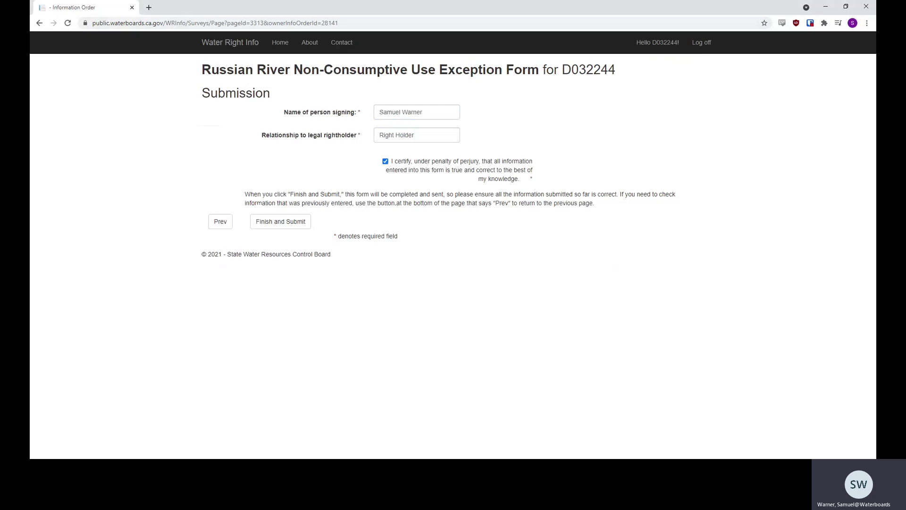
Review the earlier form pages, then return to the Submission page.
{"action": "left_click", "coordinate": [220, 222]}
{"action": "left_click", "coordinate": [220, 345]}
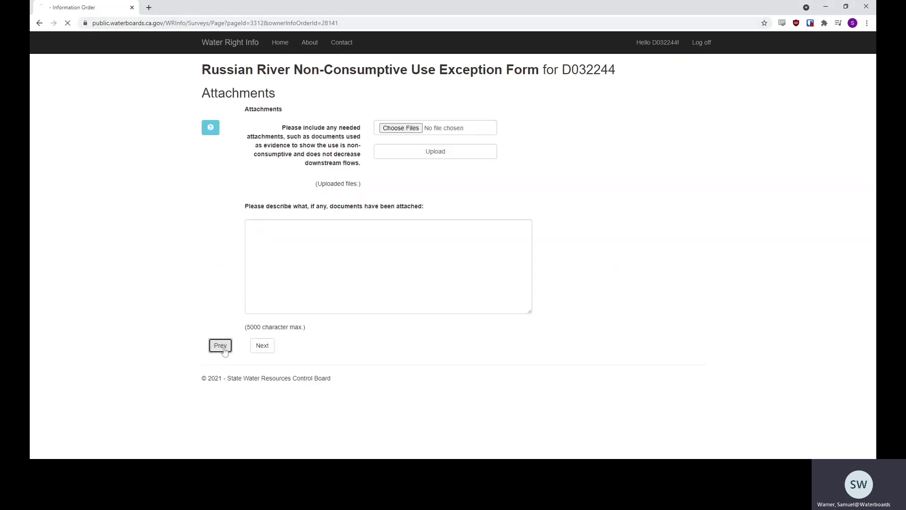
{"action": "left_click", "coordinate": [262, 409]}
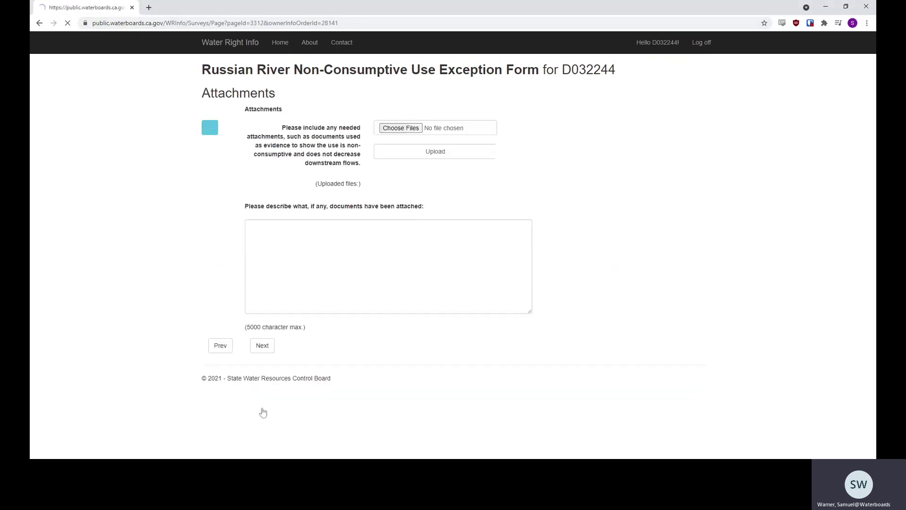
{"action": "left_click", "coordinate": [262, 344]}
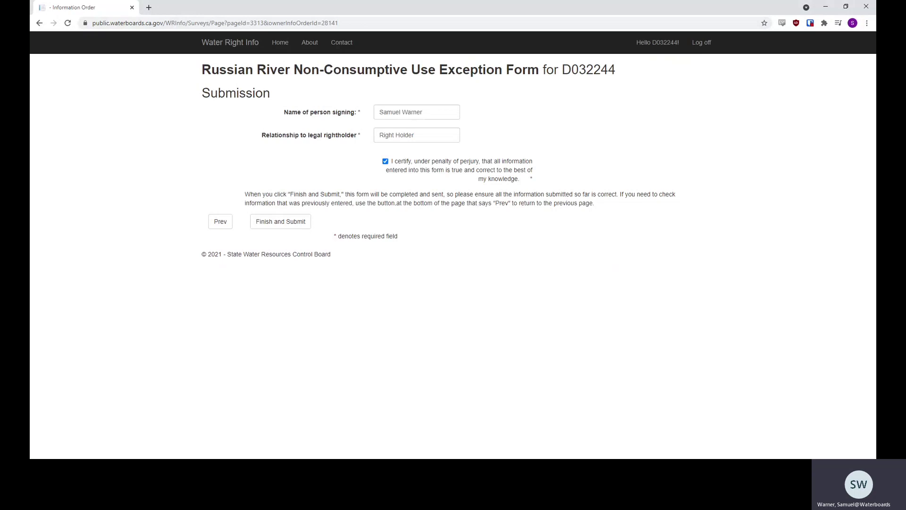
Submit the exception form, look over its summary, and return to the Water User Dashboard.
{"action": "left_click", "coordinate": [280, 229]}
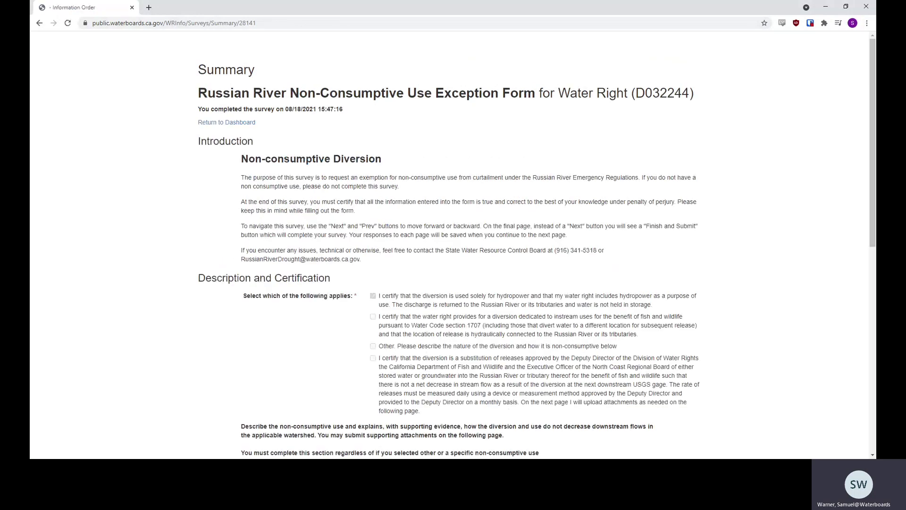
{"action": "scroll", "coordinate": [229, 282], "scroll_direction": "down", "scroll_amount": 4}
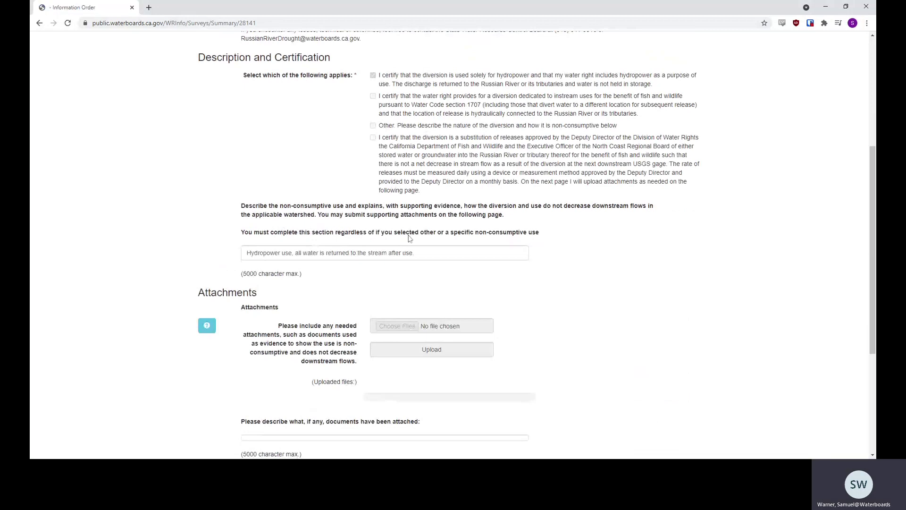
{"action": "scroll", "coordinate": [410, 238], "scroll_direction": "down", "scroll_amount": 4}
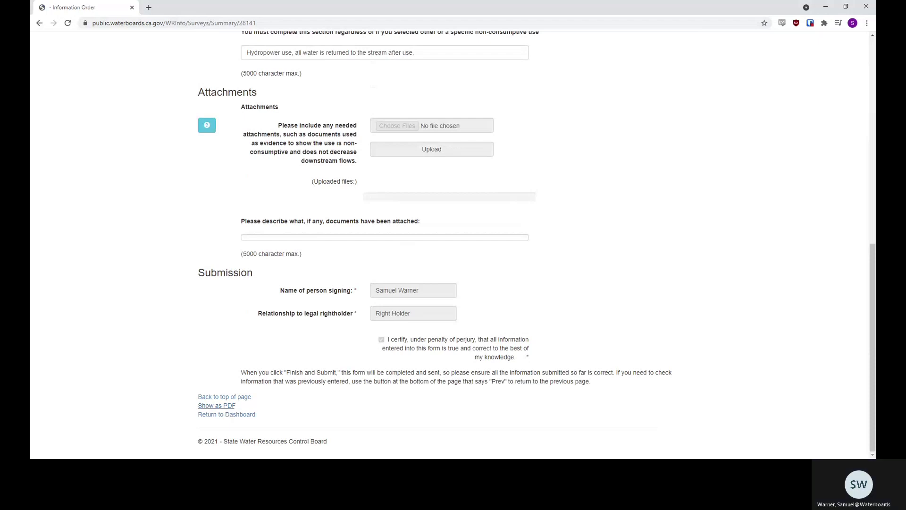
{"action": "left_click", "coordinate": [244, 420]}
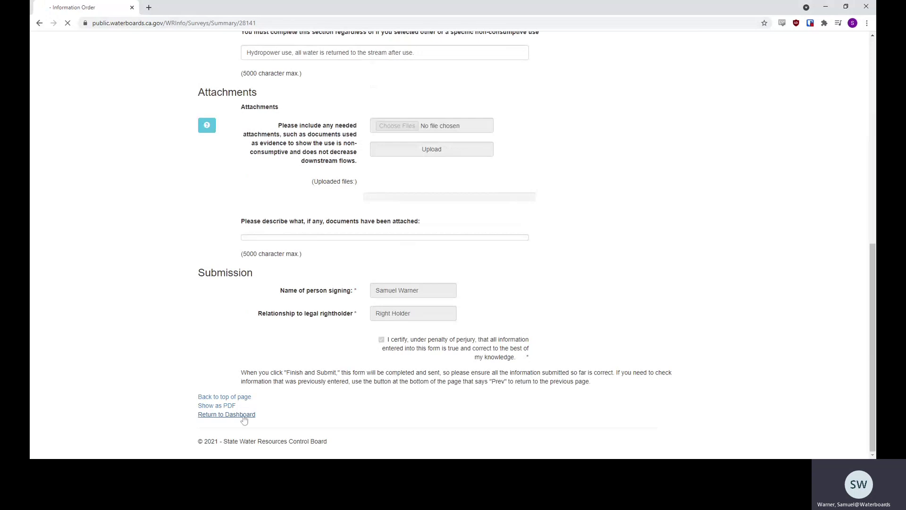